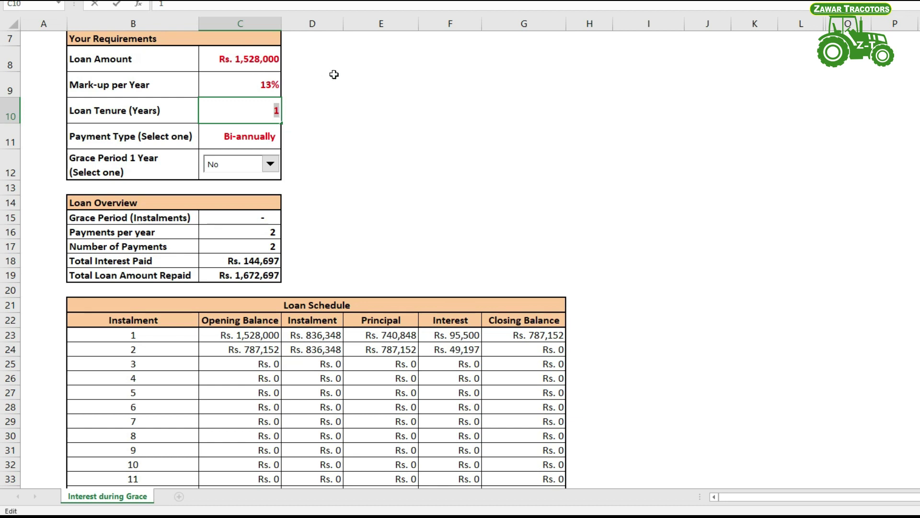
Set the loan tenure in the Your Requirements table to 2 years to recalculate the loan schedule.
click(406, 121)
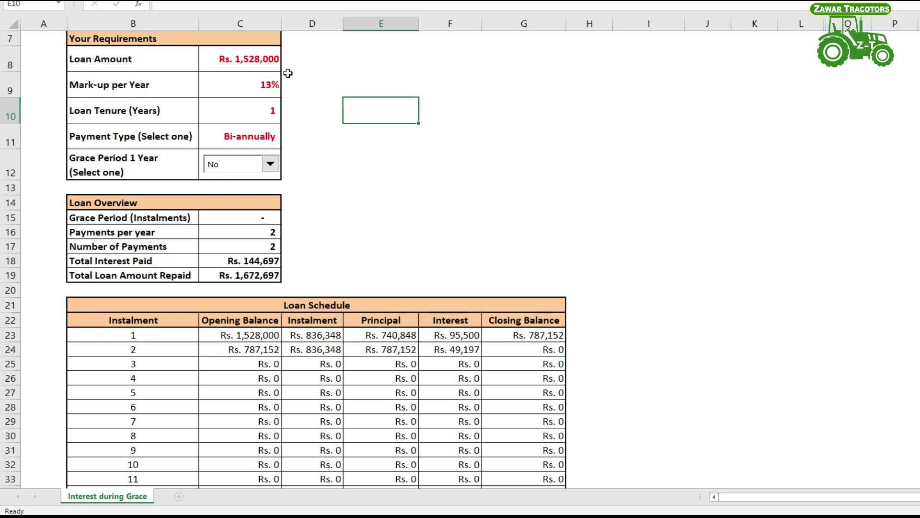
click(276, 111)
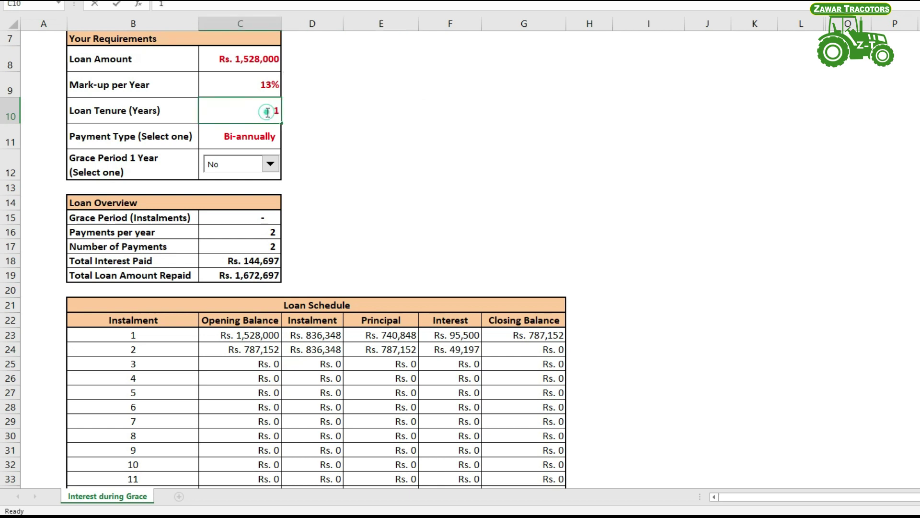
double_click(277, 111)
text(2)
key(Return)
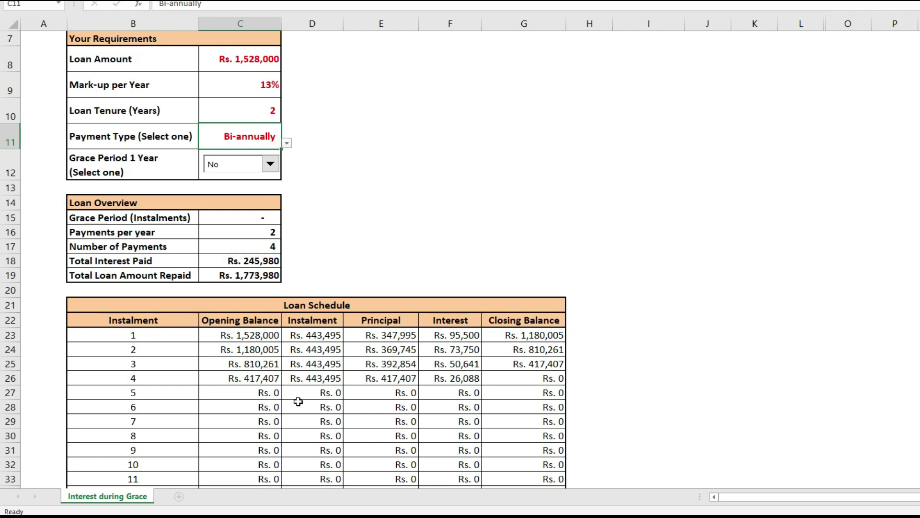
Set the loan tenure in the Your Requirements table to 3 years to recalculate the loan schedule.
double_click(271, 110)
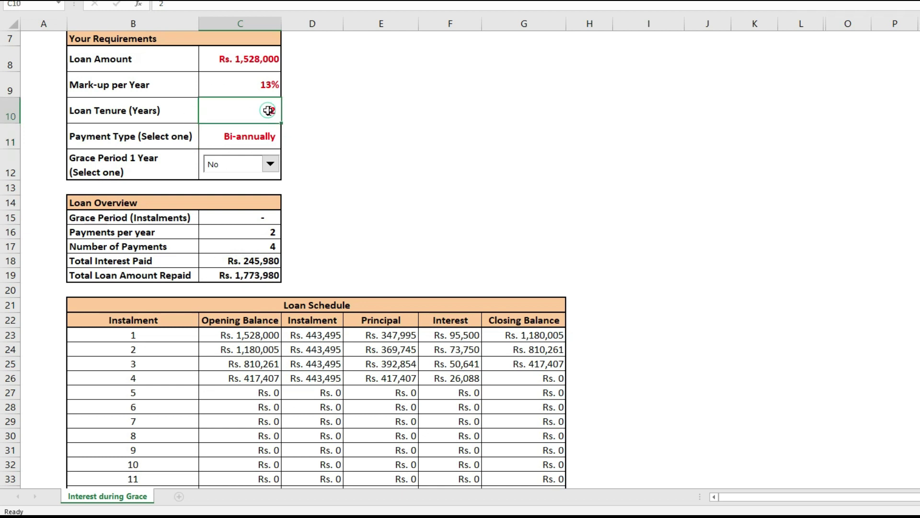
drag(278, 110, 282, 114)
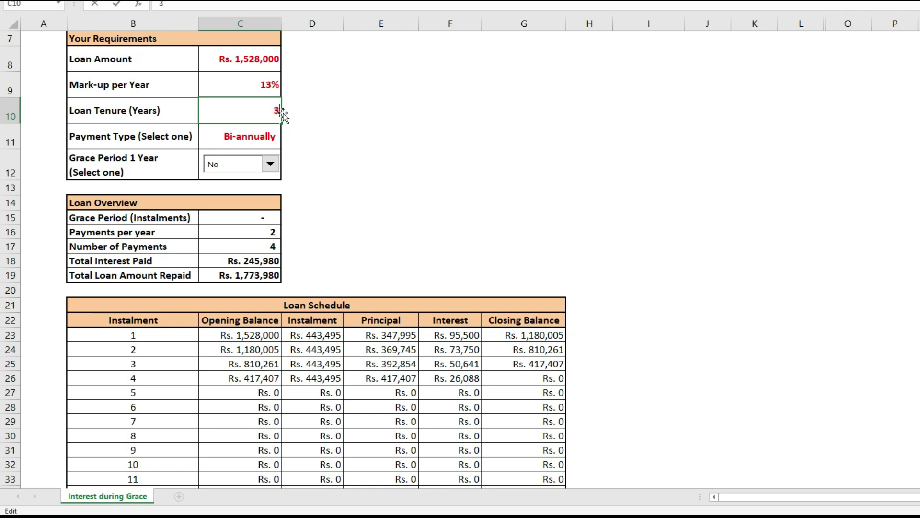
text(3)
key(Return)
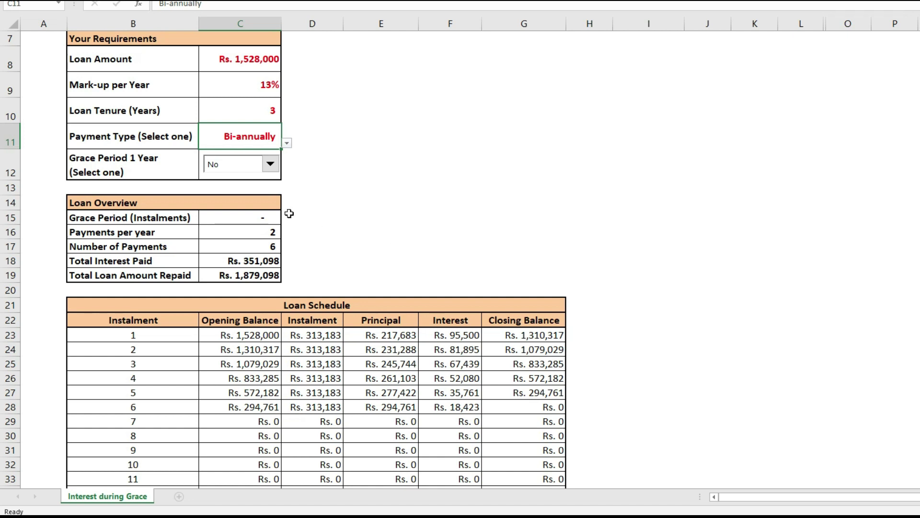
Set the loan amount to Rs. 1,000,000 and the loan tenure to 1 year in the Your Requirements table.
double_click(237, 61)
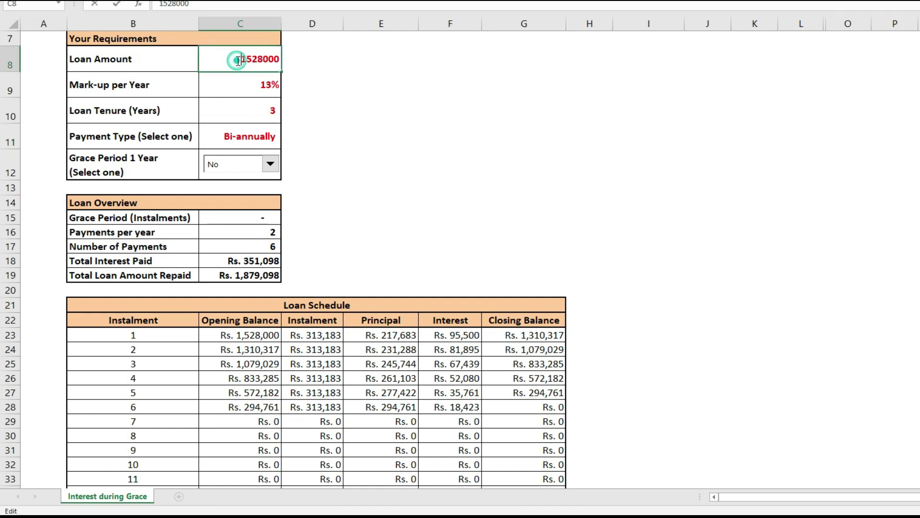
drag(237, 60, 310, 69)
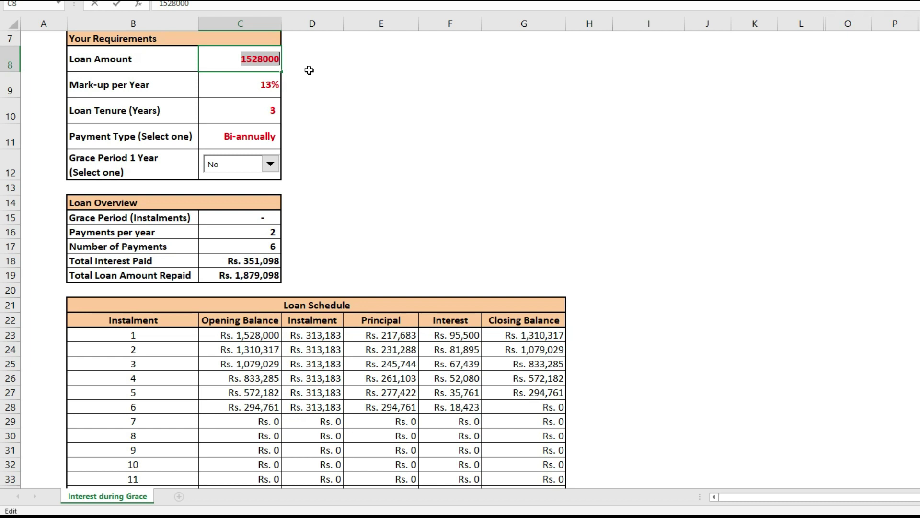
text(1000000)
key(Return)
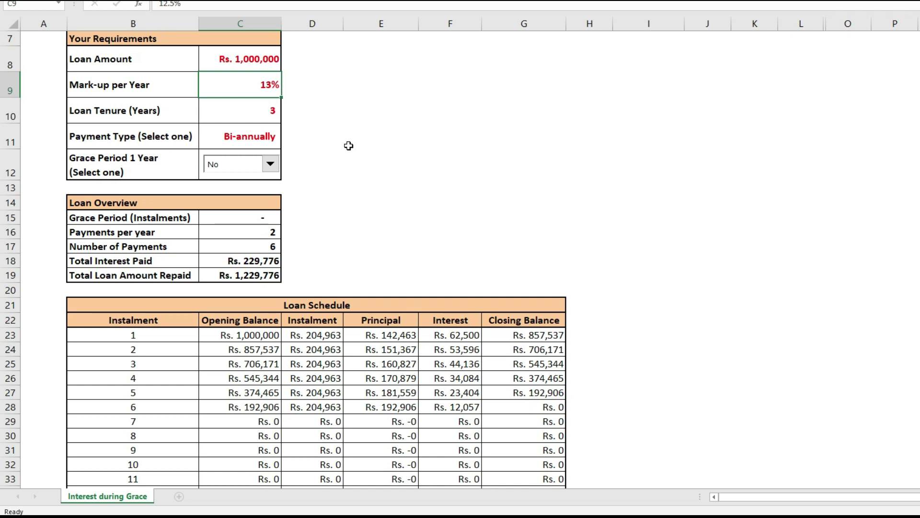
double_click(266, 111)
key(BackSpace)
text(1)
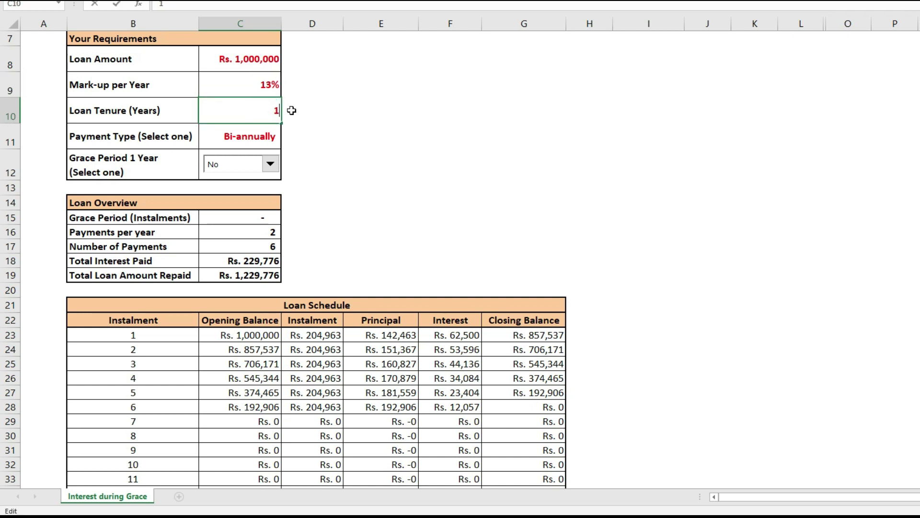
key(Return)
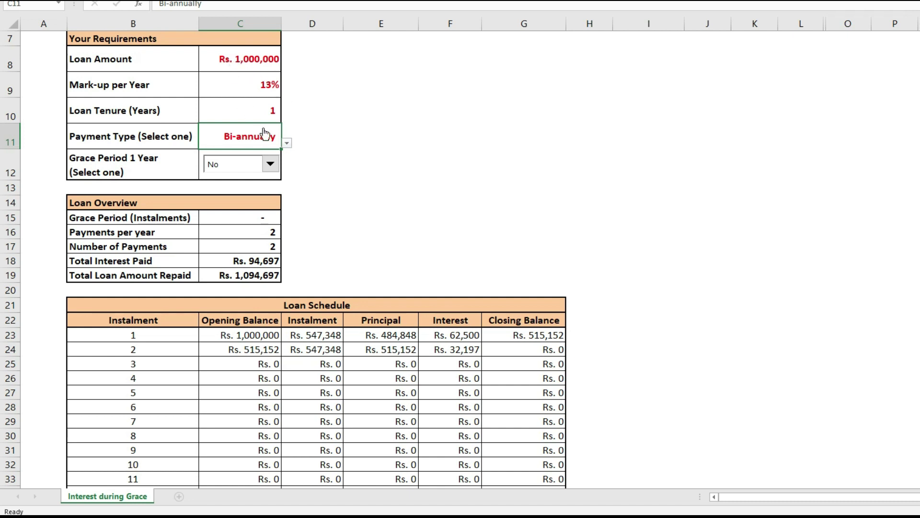
Set the loan tenure for the Rs. 1,000,000 loan to 2 years.
double_click(259, 111)
drag(259, 111, 281, 115)
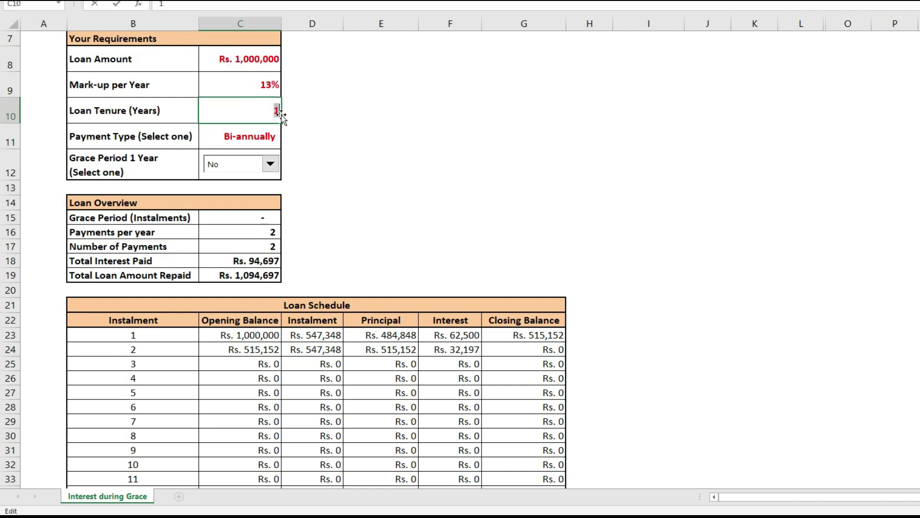
text(2)
key(Return)
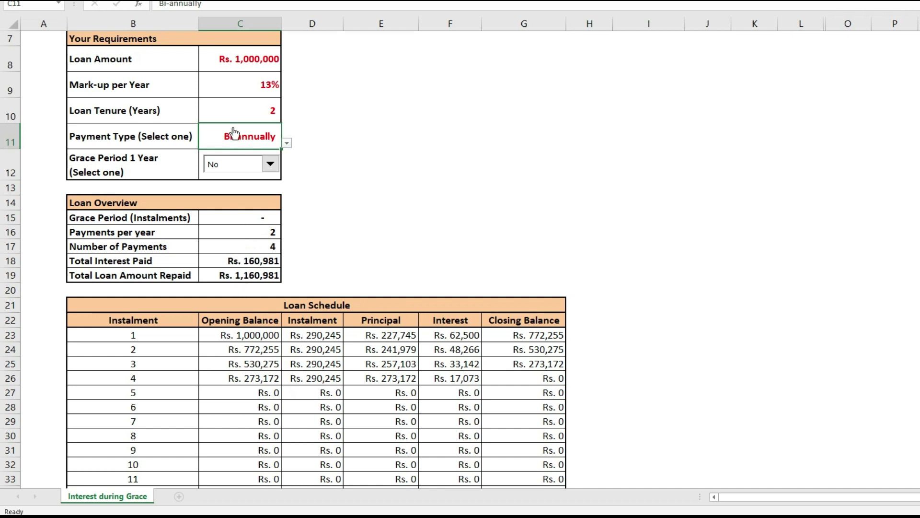
Set the loan tenure for the Rs. 1,000,000 loan to 3 years.
click(283, 113)
double_click(283, 113)
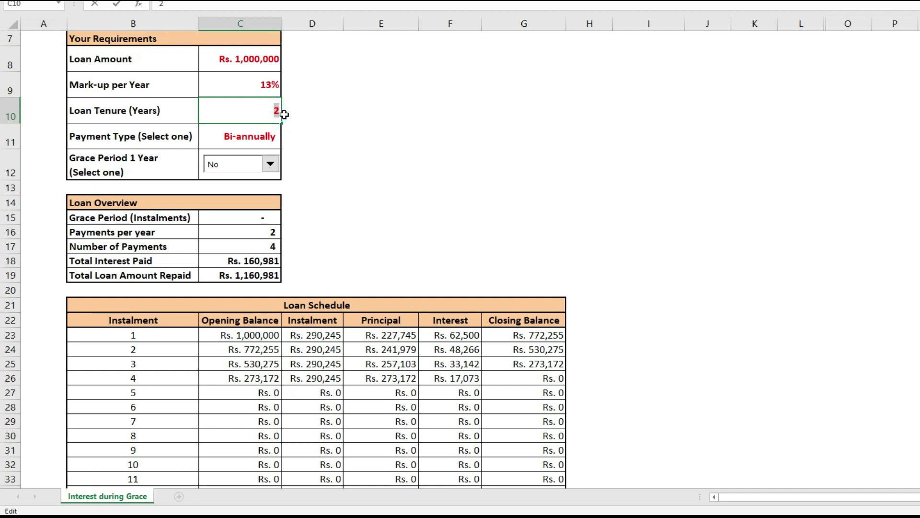
text(3)
key(Return)
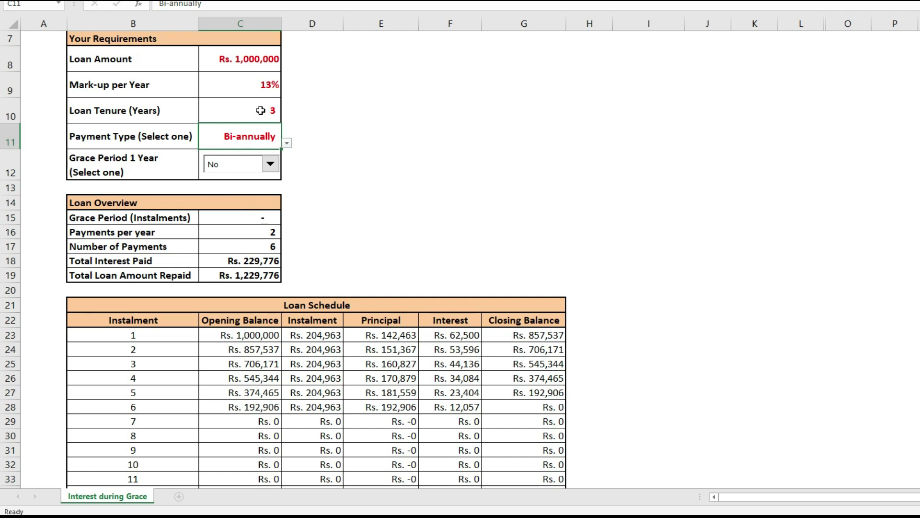
Set the loan amount to Rs. 500,000 and the loan tenure to 1 year in the Your Requirements table.
double_click(237, 61)
drag(236, 61, 283, 63)
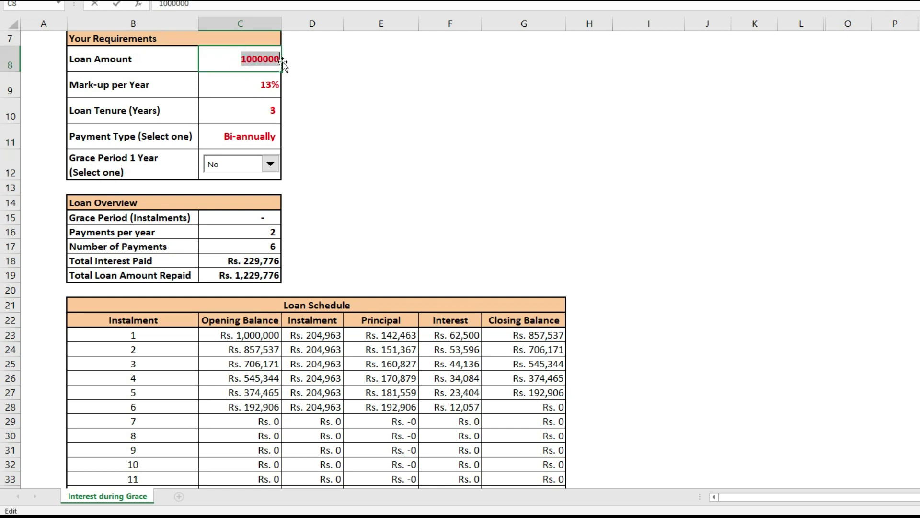
text(5)
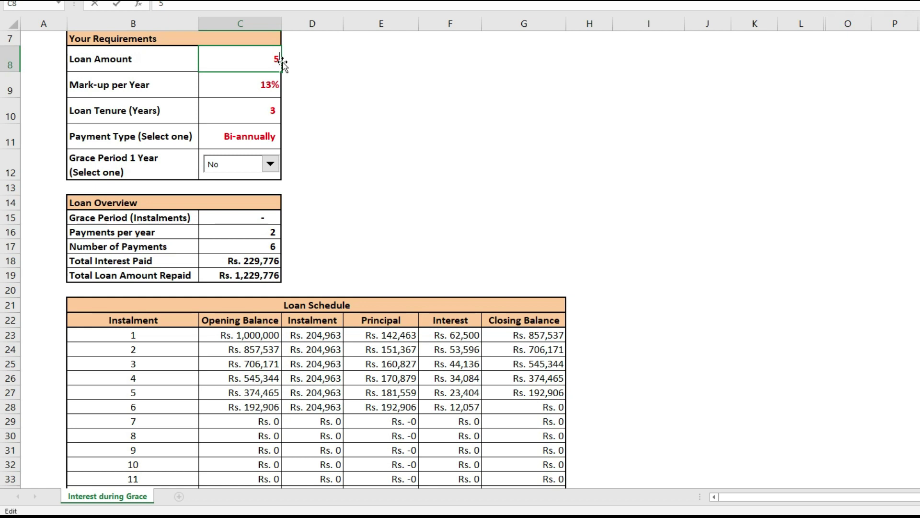
text(00,000)
key(Return)
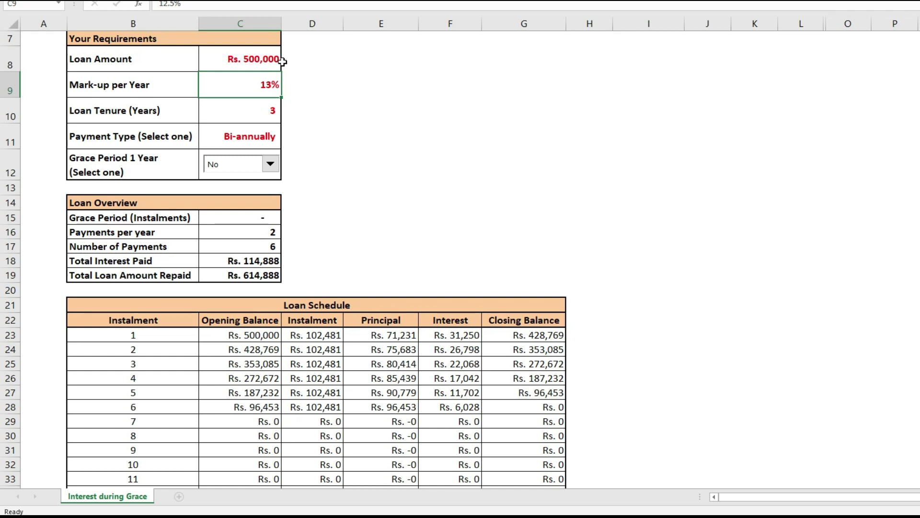
double_click(267, 106)
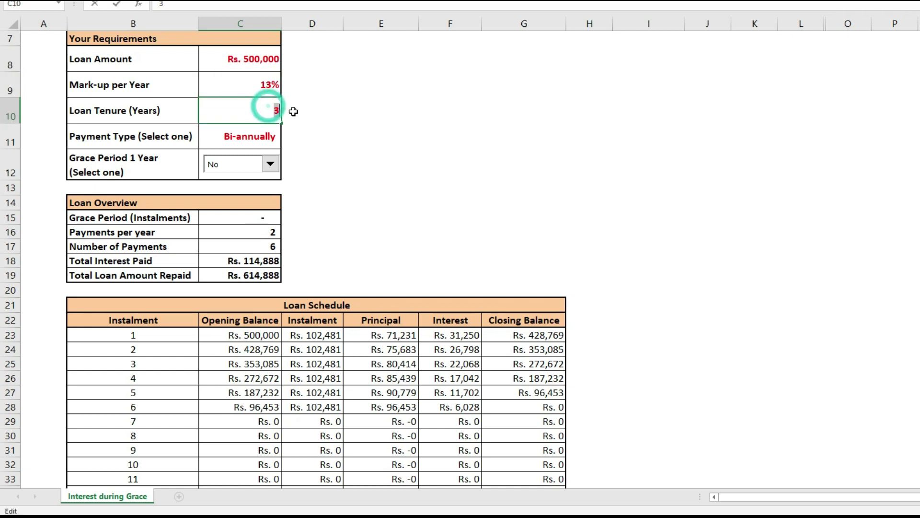
text(1)
key(Return)
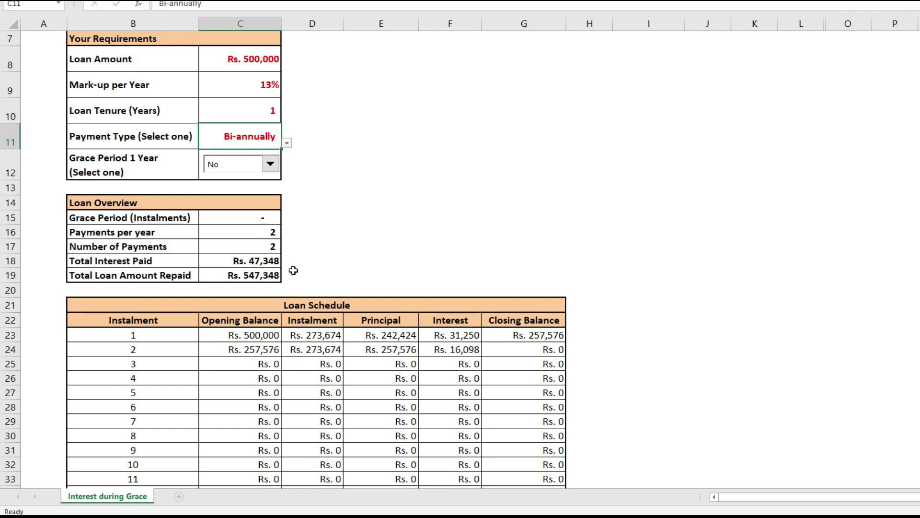
Set the loan tenure for the Rs. 500,000 loan to 2 years.
double_click(267, 110)
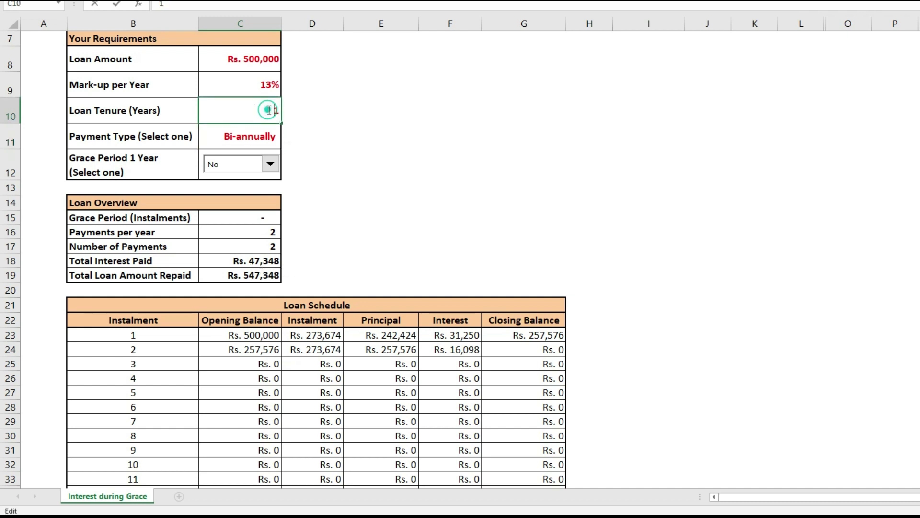
key(BackSpace)
text(2)
key(Return)
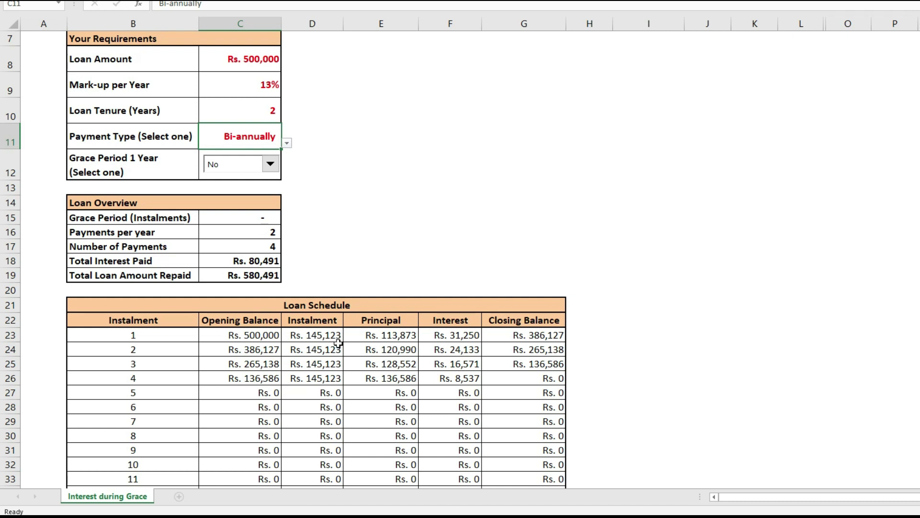
Set the loan tenure for the Rs. 500,000 loan to 3 years.
double_click(259, 104)
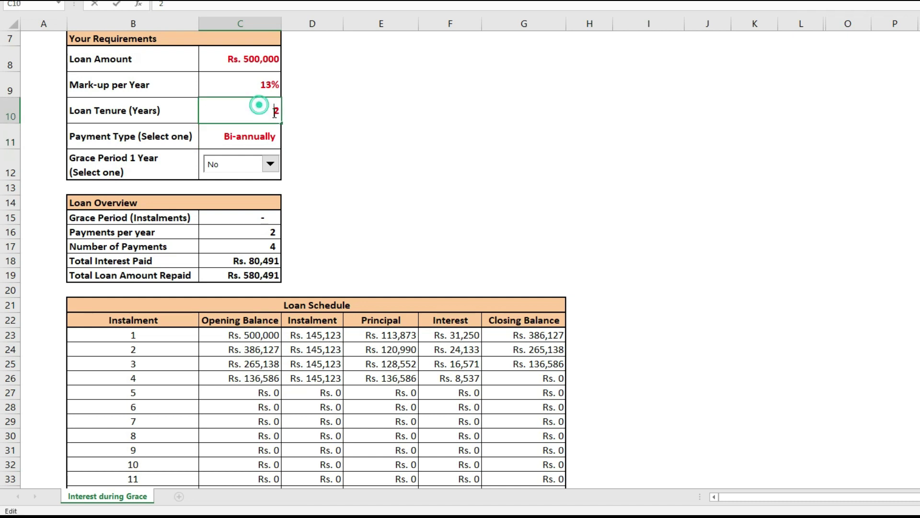
drag(274, 112, 285, 114)
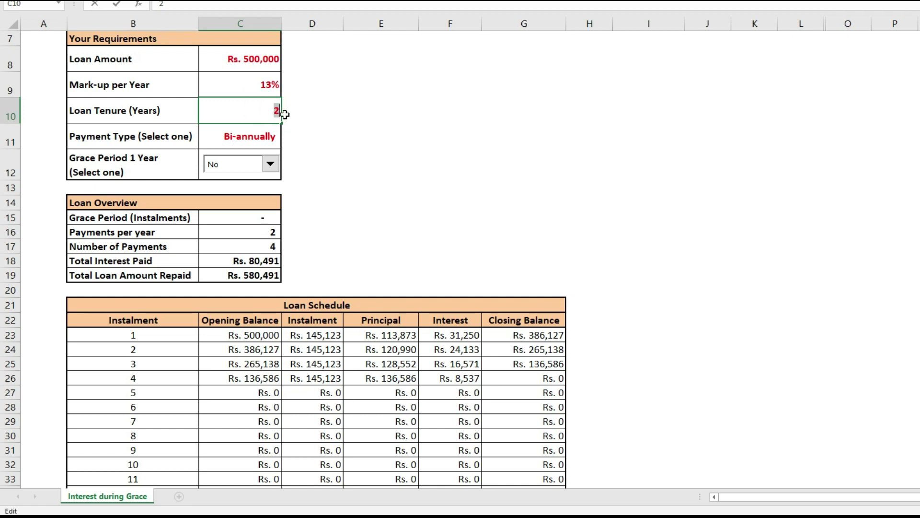
text(3)
key(Return)
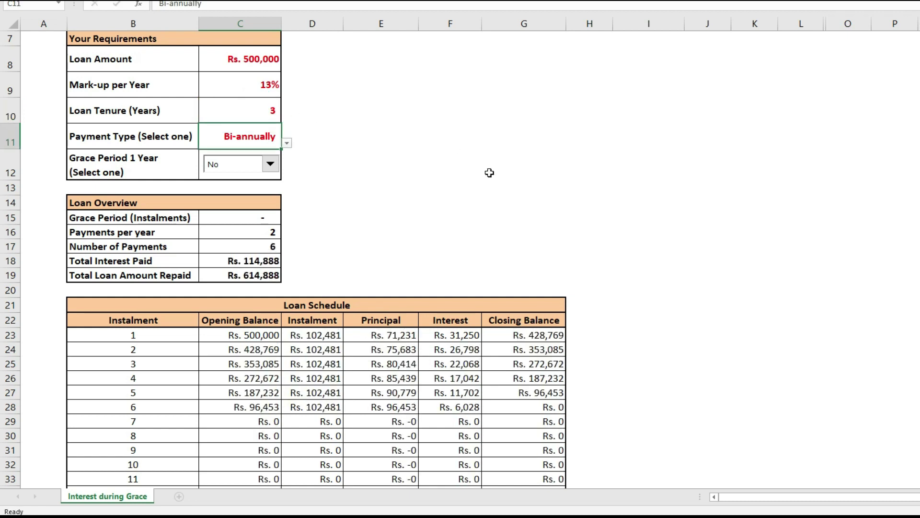